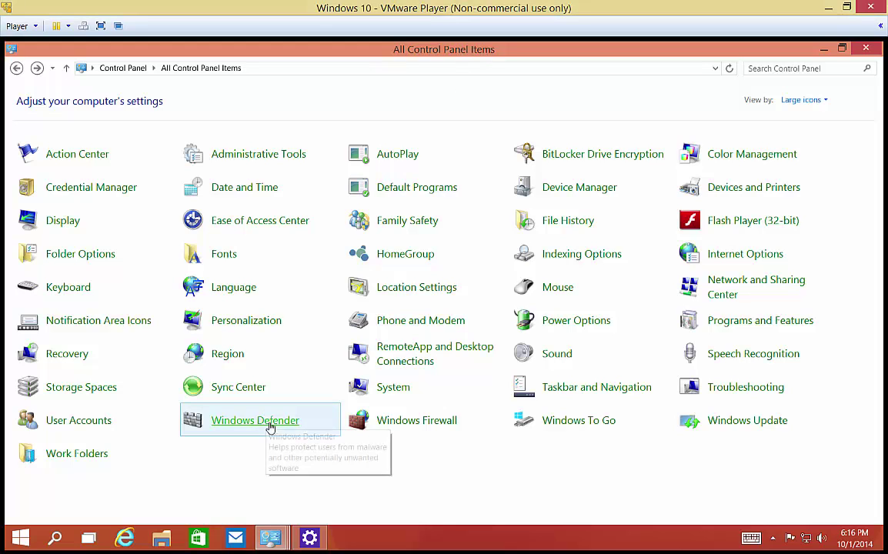
# - Open Windows Defender from the Control Panel and set the scan option to Custom
pyautogui.click(274, 421)
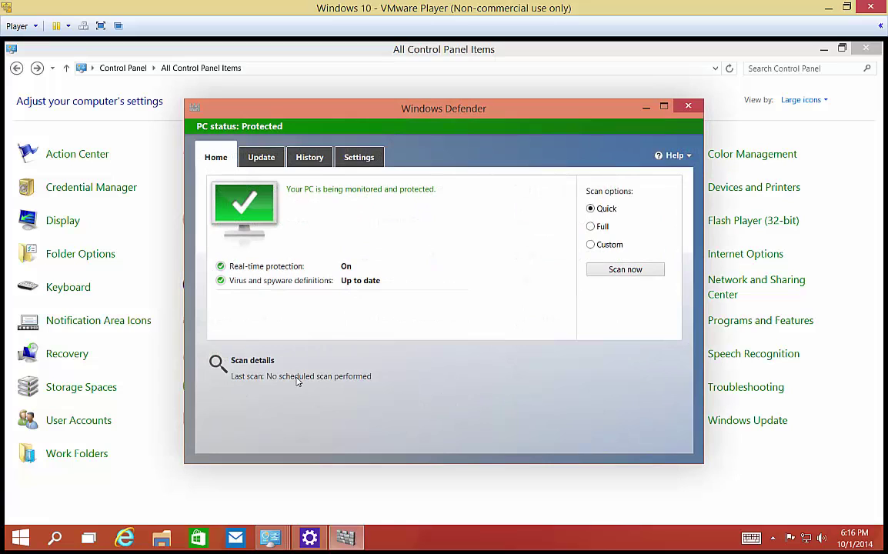
pyautogui.click(598, 227)
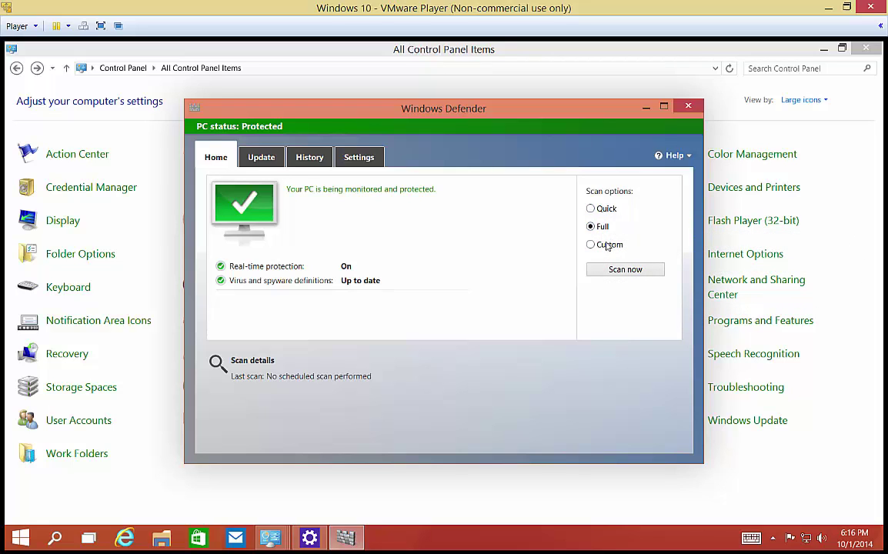
pyautogui.click(611, 246)
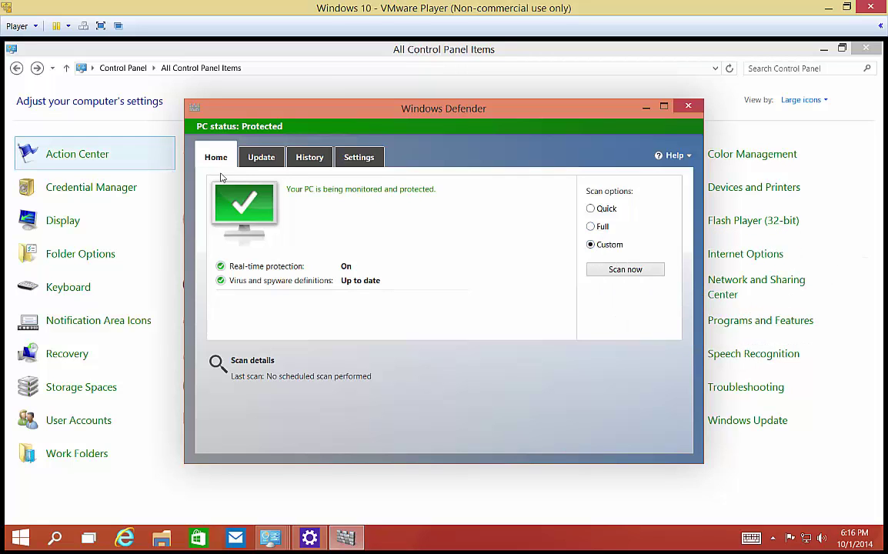
# - Update the virus and spyware definitions to the latest version
pyautogui.click(261, 159)
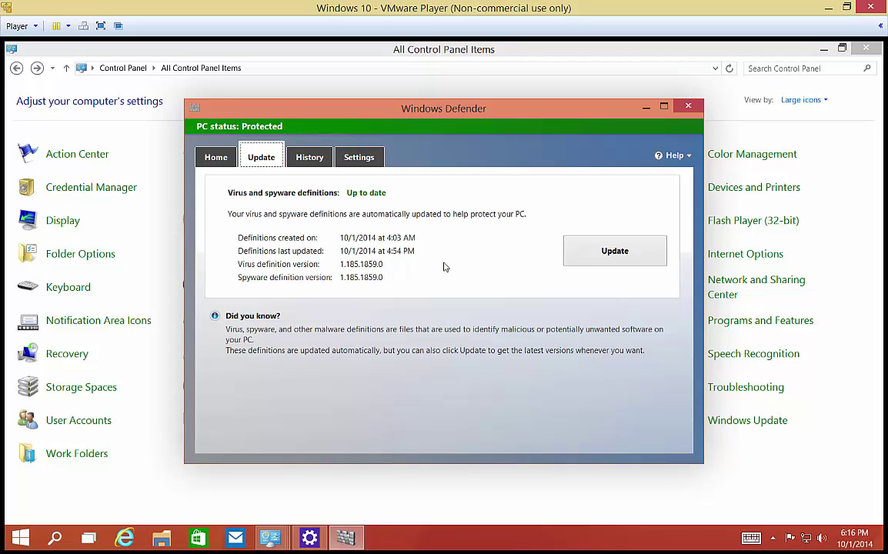
pyautogui.click(591, 252)
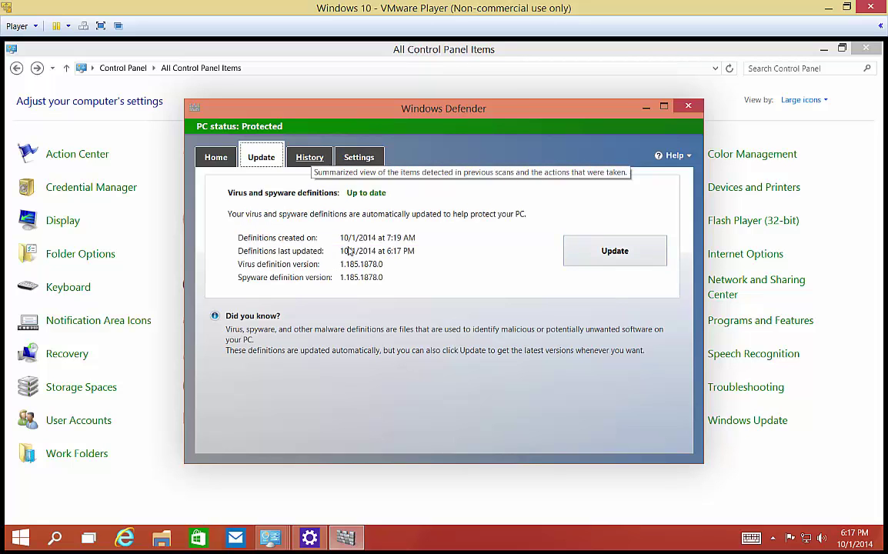
# - View the details of the quarantined items, the allowed items and all detected items in the history
pyautogui.click(316, 159)
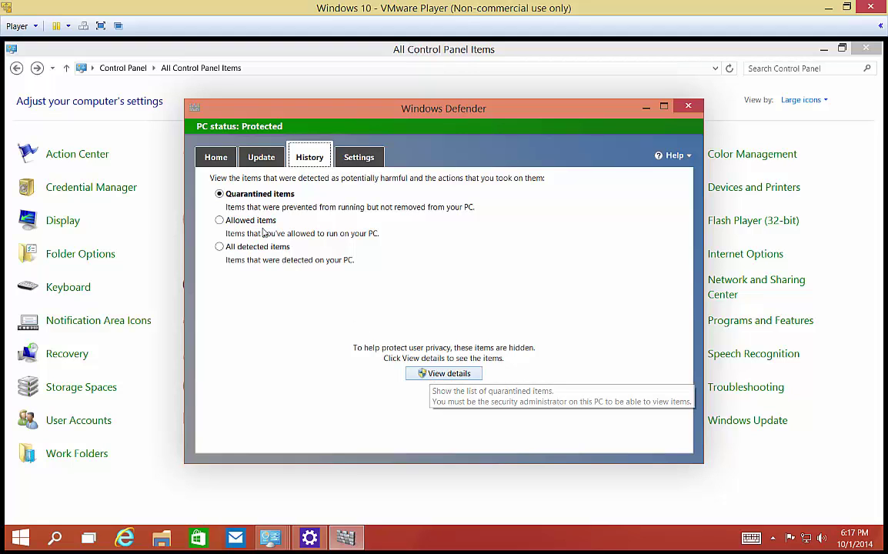
pyautogui.click(431, 374)
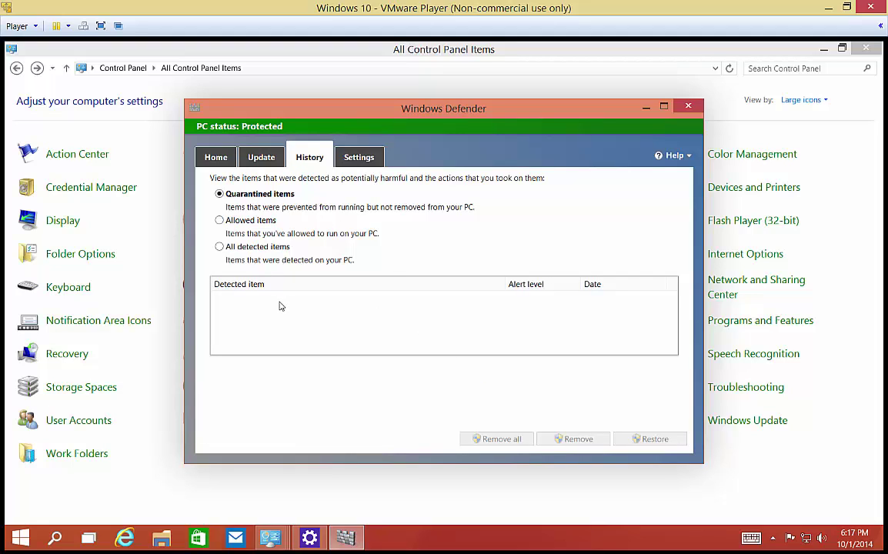
pyautogui.click(254, 222)
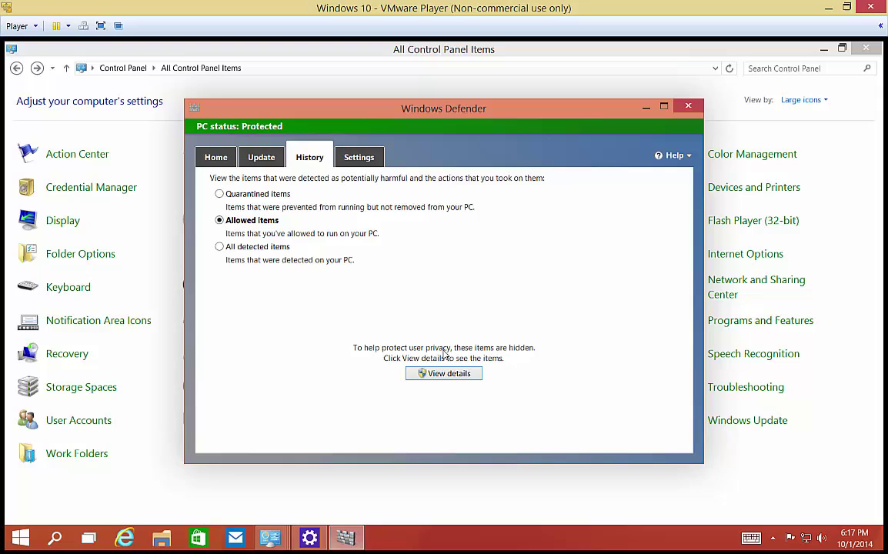
pyautogui.click(456, 374)
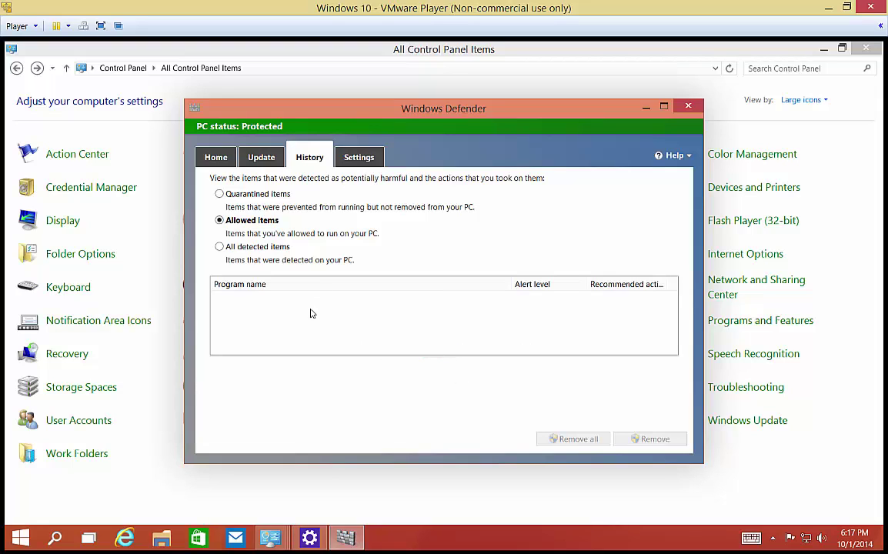
pyautogui.click(262, 247)
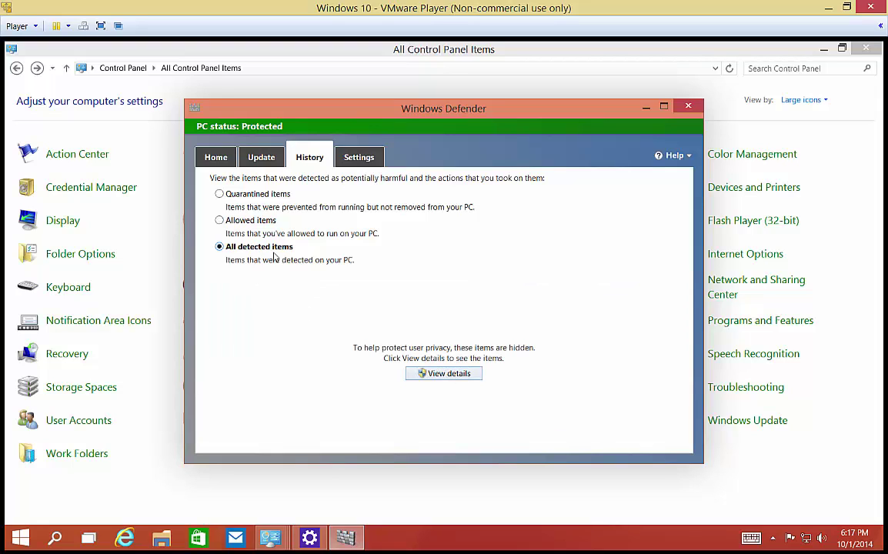
pyautogui.click(441, 375)
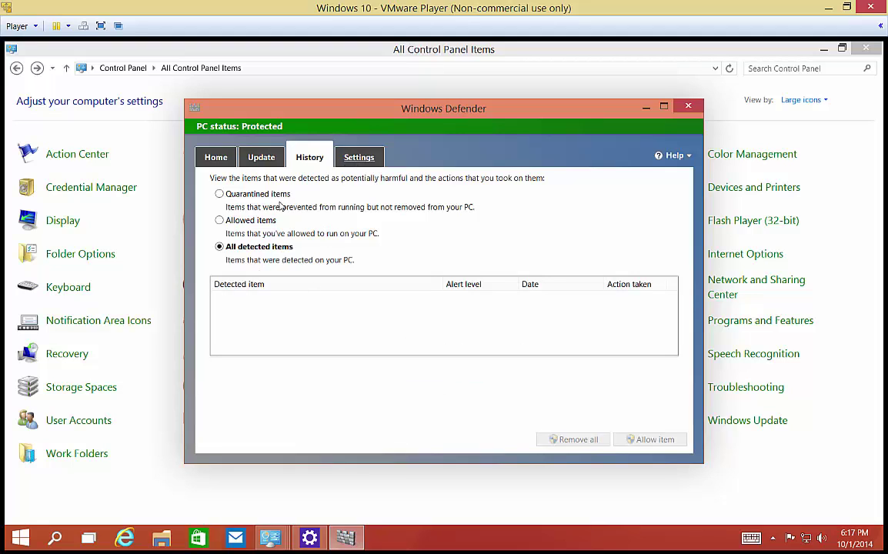
# - View the settings for real-time protection and for excluded files and locations
pyautogui.click(358, 159)
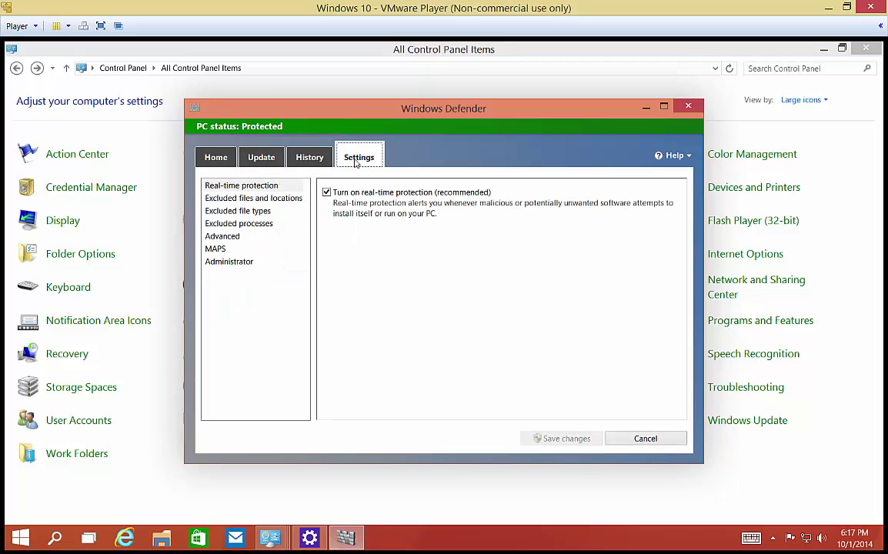
pyautogui.click(247, 186)
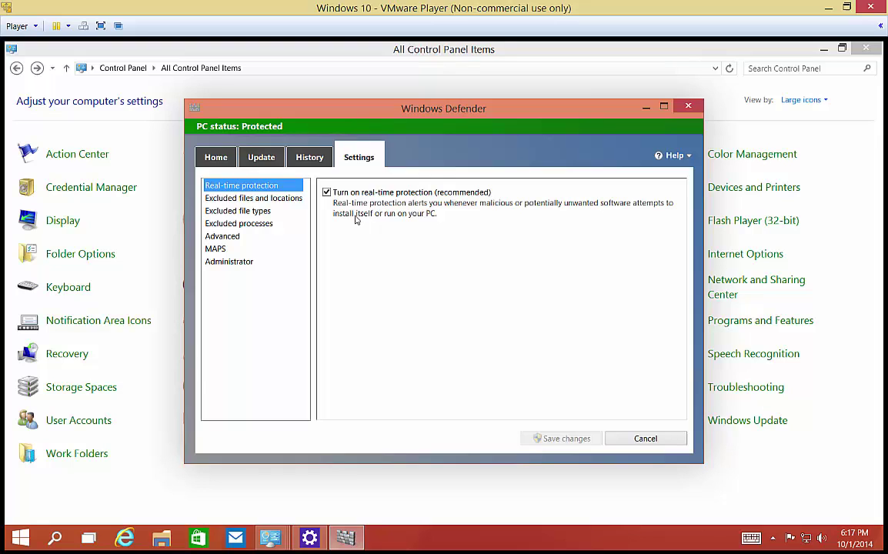
pyautogui.click(262, 201)
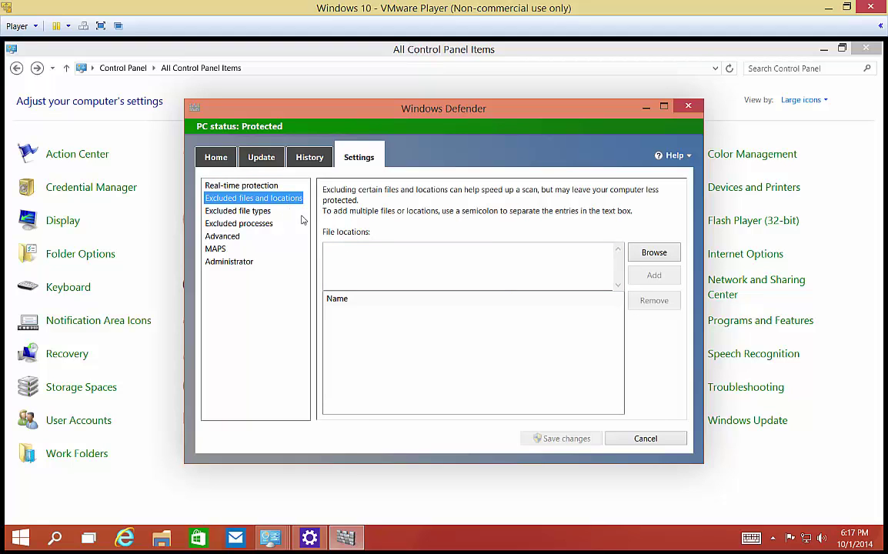
# - Browse for a location to exclude and choose the subfolder inside $Recycle.Bin on Local Disk (C:)
pyautogui.click(654, 252)
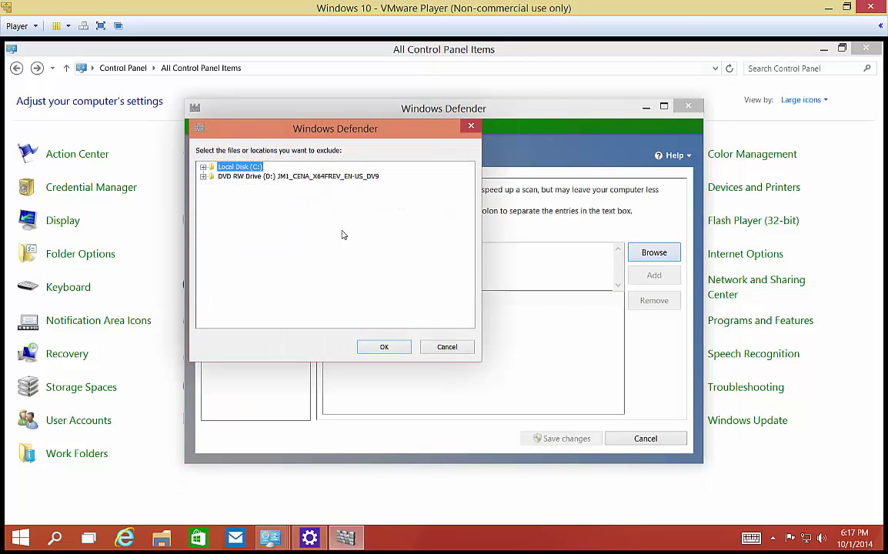
pyautogui.click(203, 167)
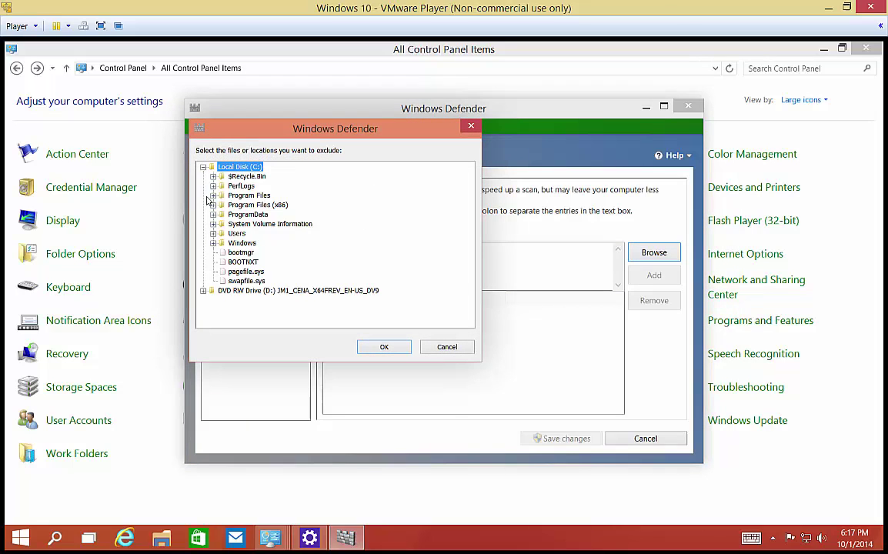
pyautogui.click(213, 176)
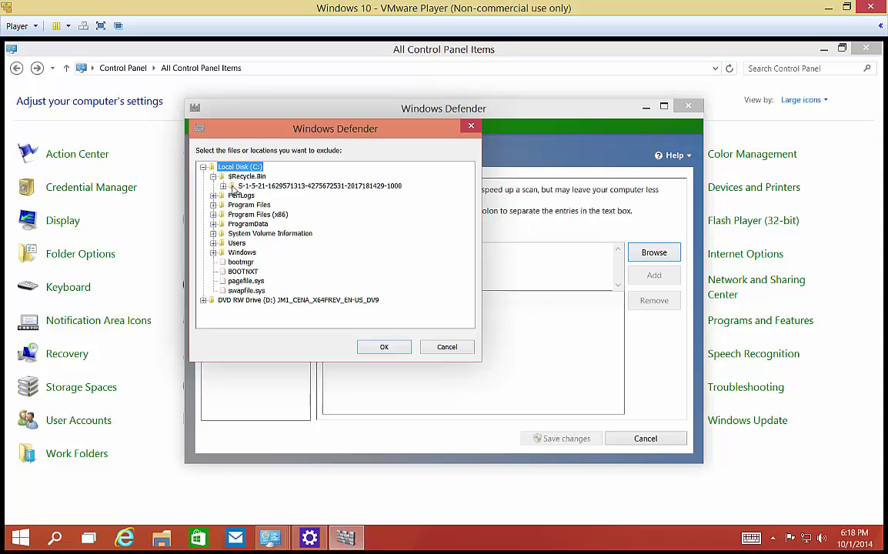
pyautogui.click(245, 186)
pyautogui.click(383, 348)
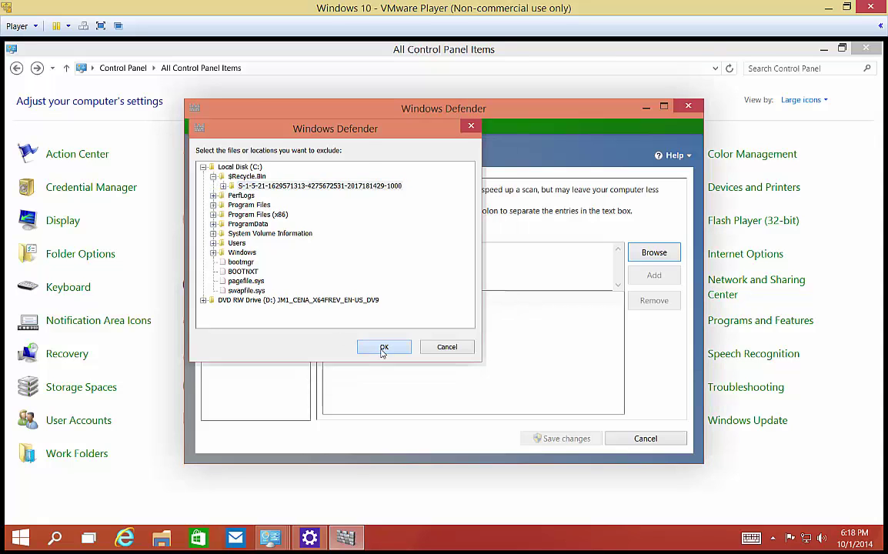
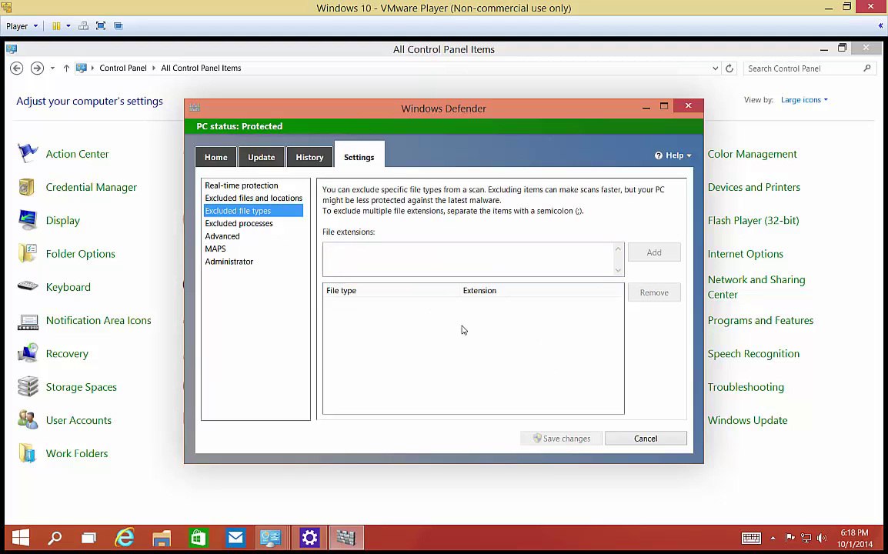
# - Add the .exe extension to the excluded file types and remove that exclusion again
pyautogui.click(465, 260)
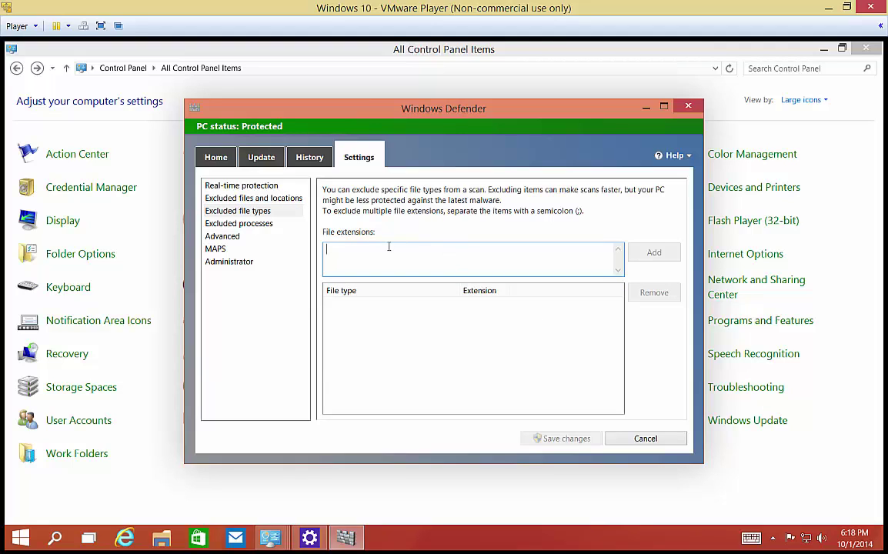
pyautogui.write('.exe')
pyautogui.click(654, 253)
pyautogui.click(445, 305)
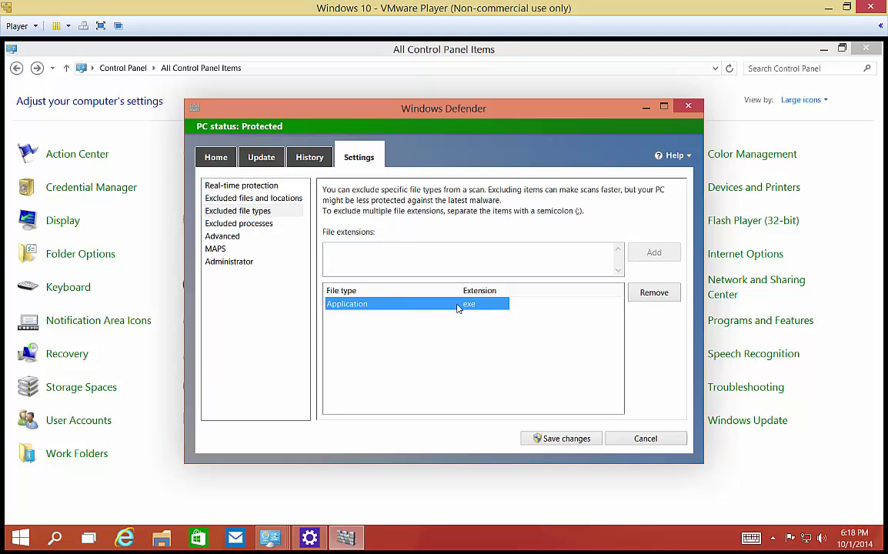
pyautogui.click(647, 296)
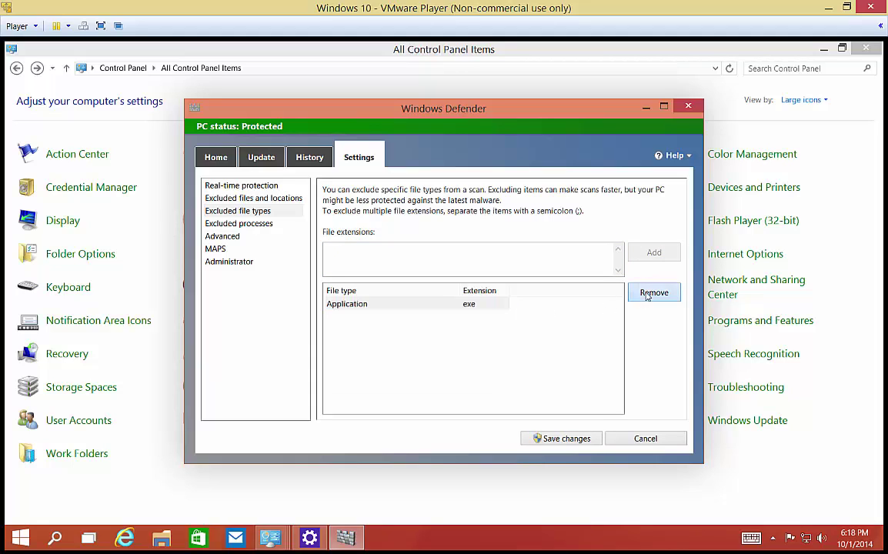
# - Examine the excluded processes and the advanced settings, including the available periods for removing quarantined files
pyautogui.click(260, 225)
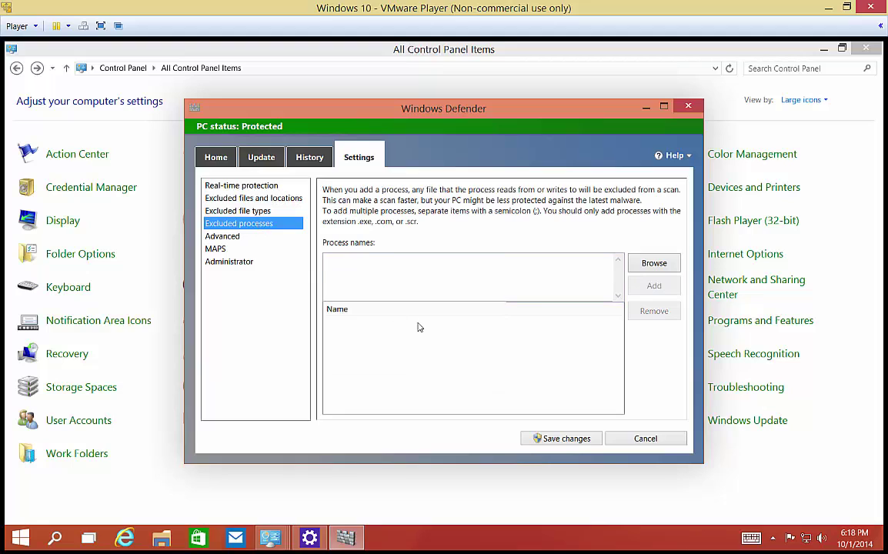
pyautogui.click(401, 277)
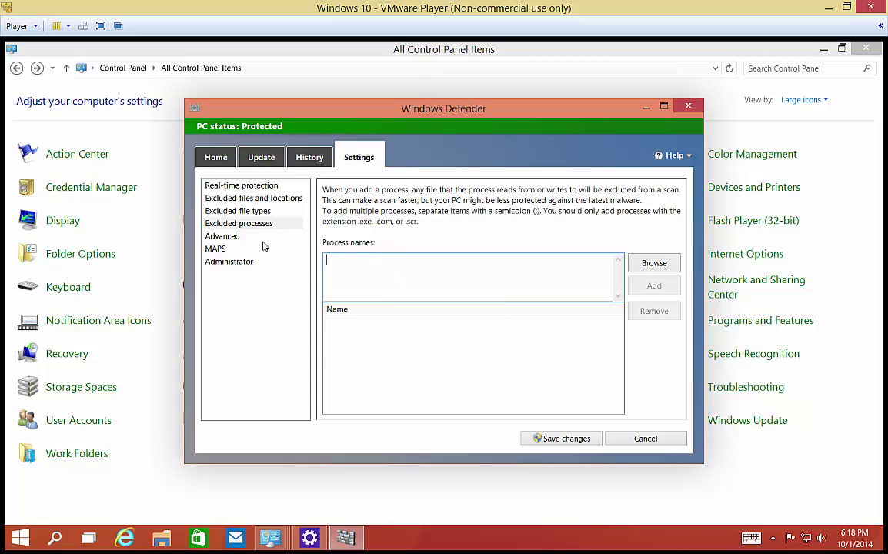
pyautogui.click(222, 237)
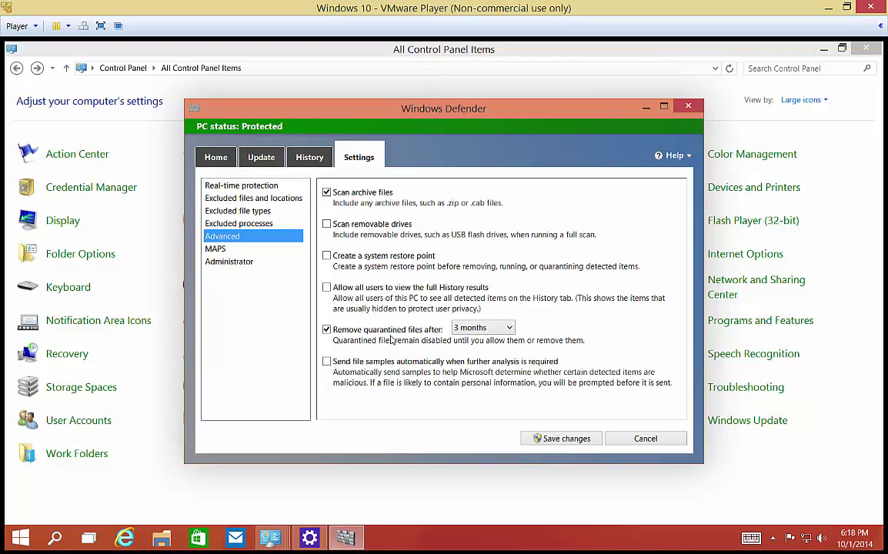
pyautogui.click(475, 329)
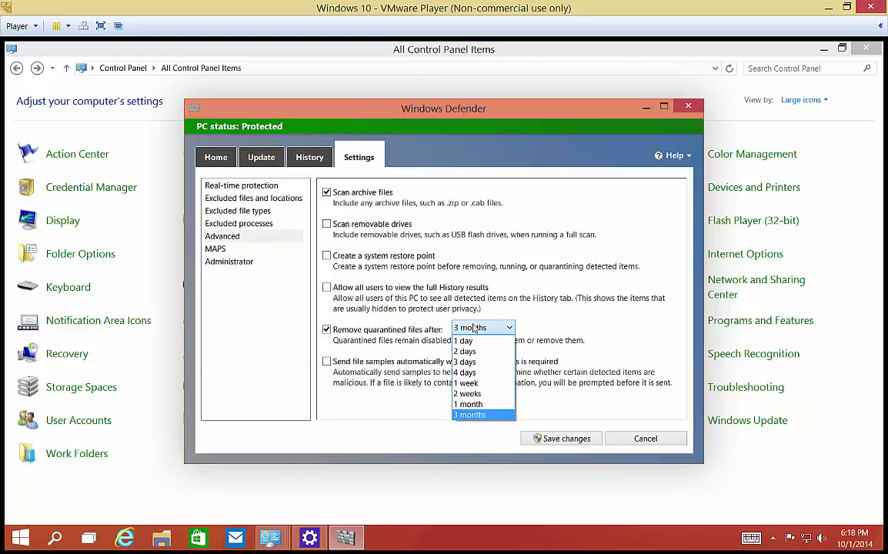
pyautogui.click(369, 346)
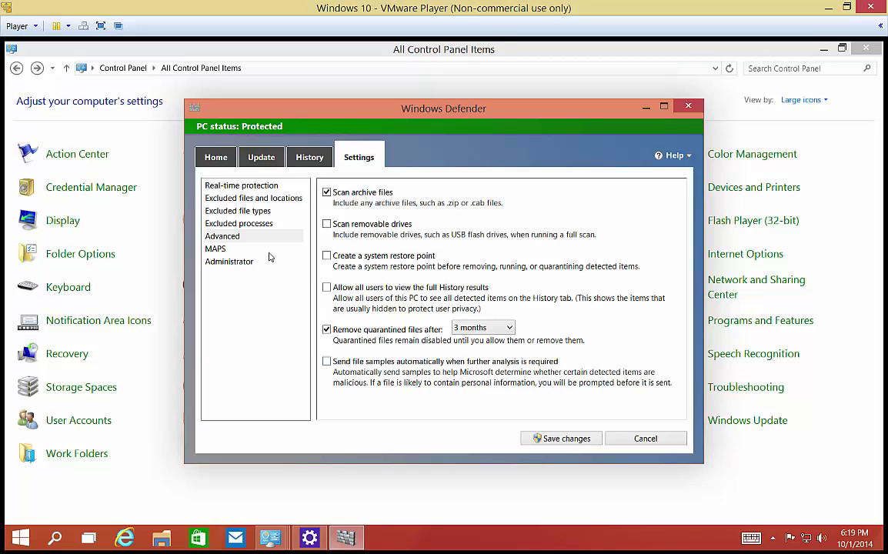
# - View the MAPS and Administrator settings and save the changes
pyautogui.click(231, 249)
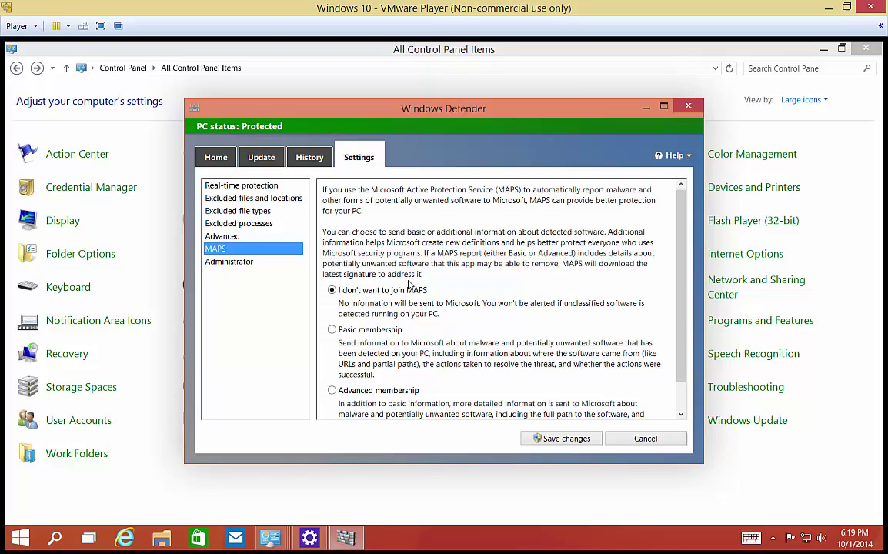
pyautogui.click(233, 263)
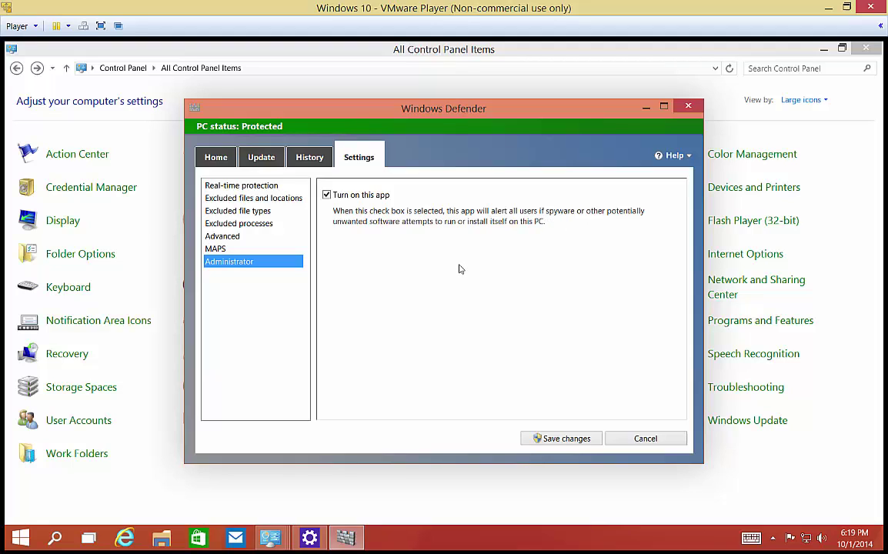
pyautogui.click(567, 442)
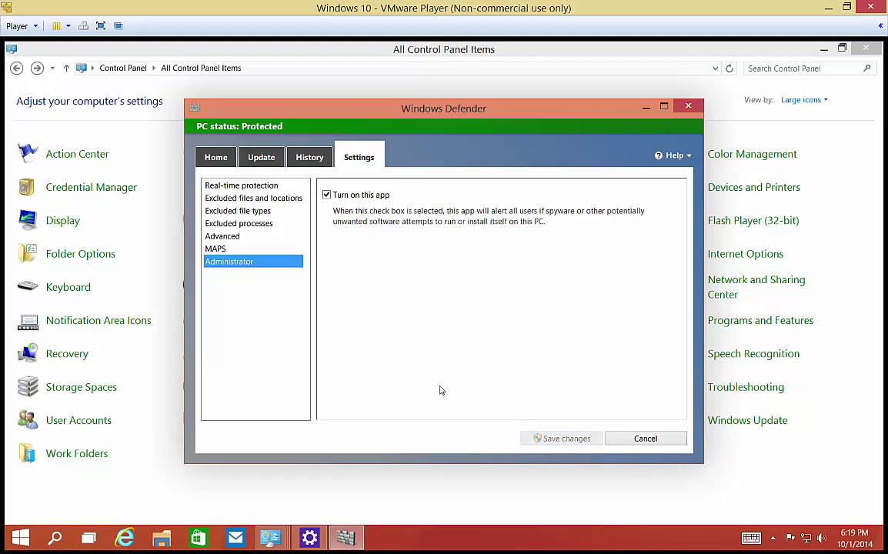